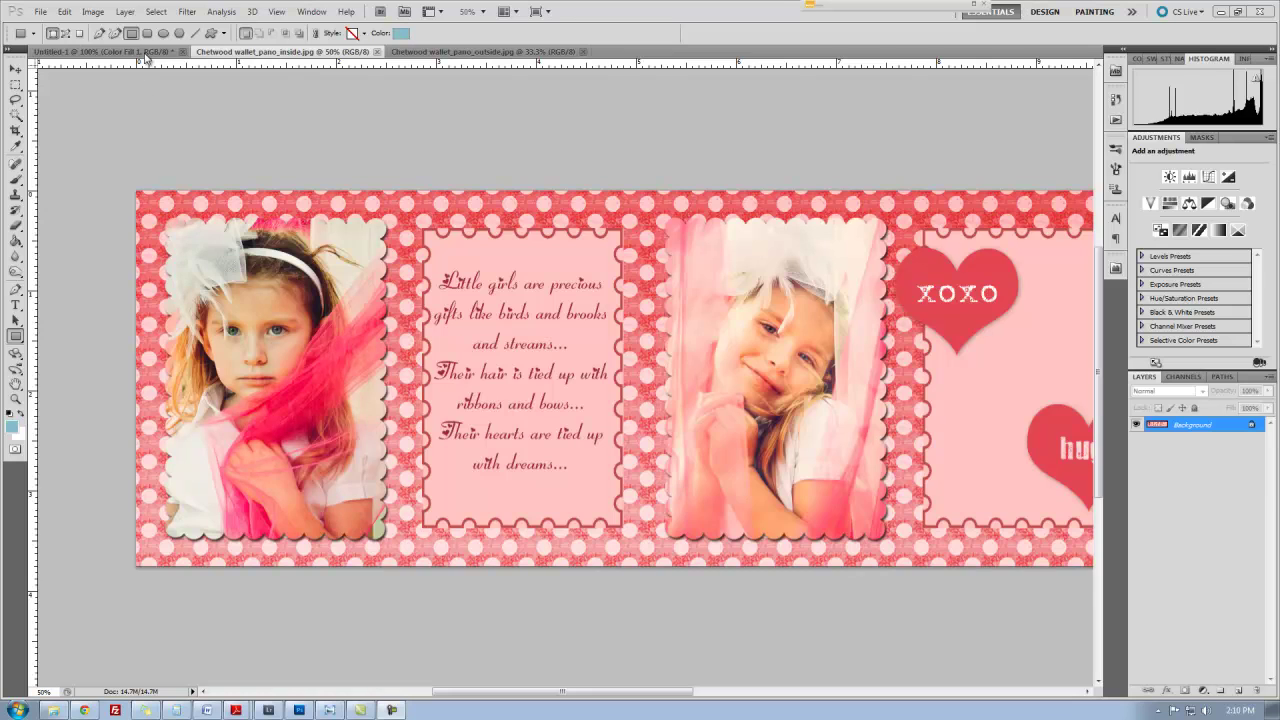
In the Untitled-1 document, hide Shape 1 and Layer 1 and add an empty Layer 2.
click(148, 52)
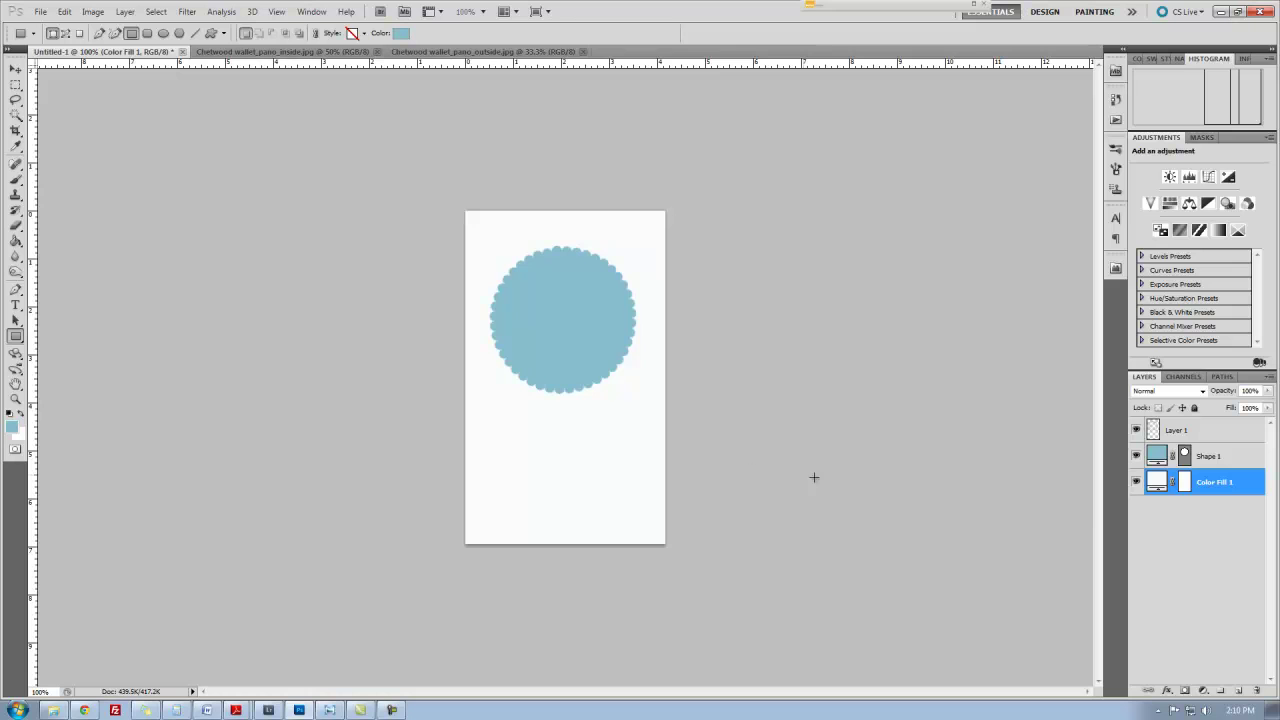
click(1136, 456)
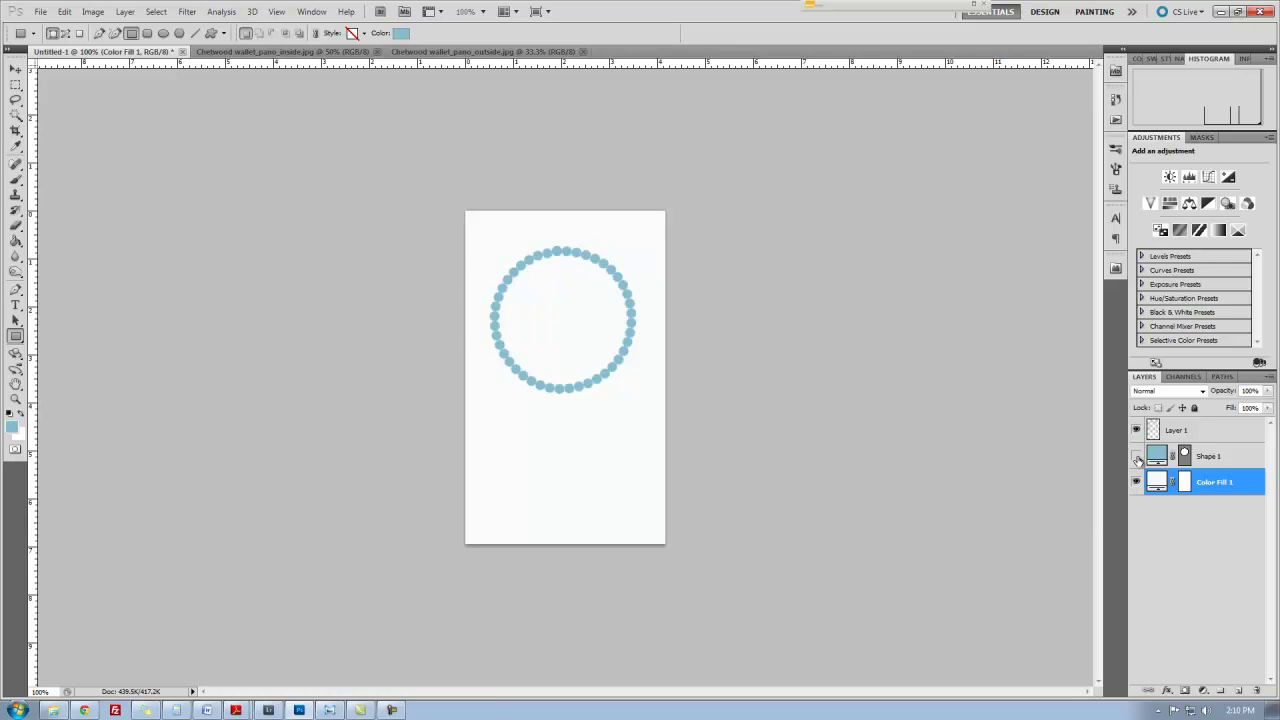
click(1136, 430)
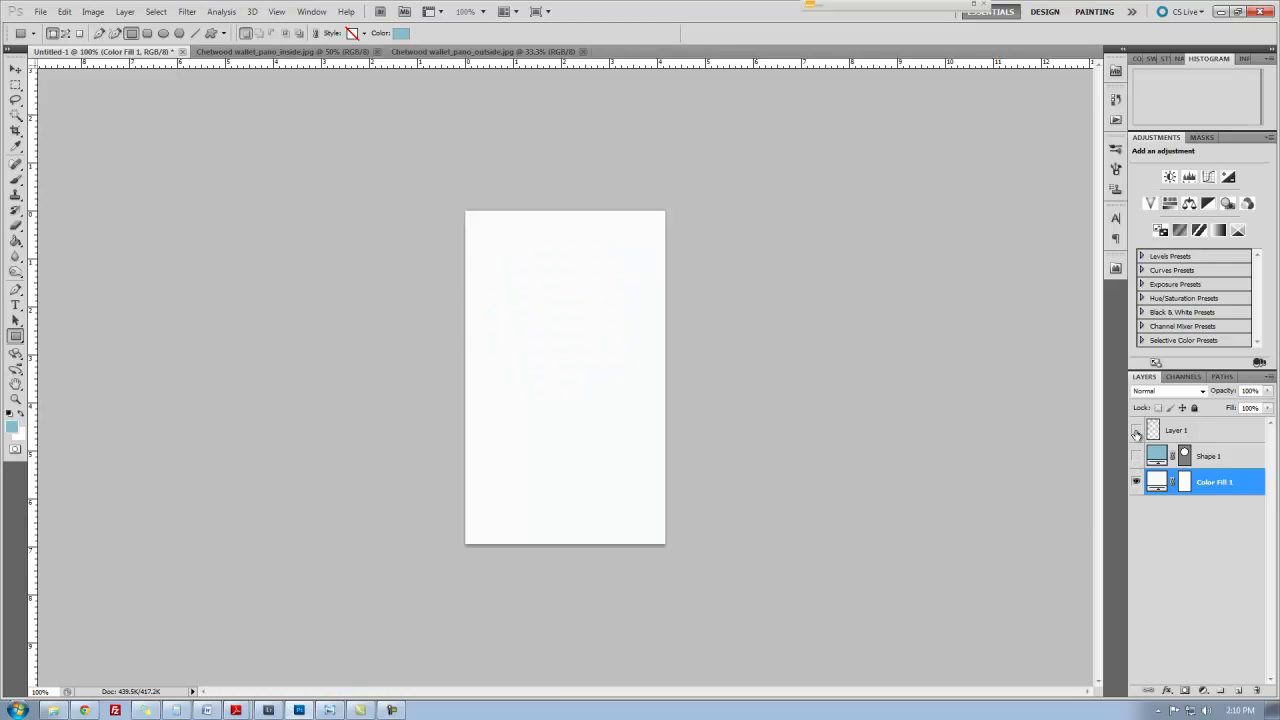
click(1239, 690)
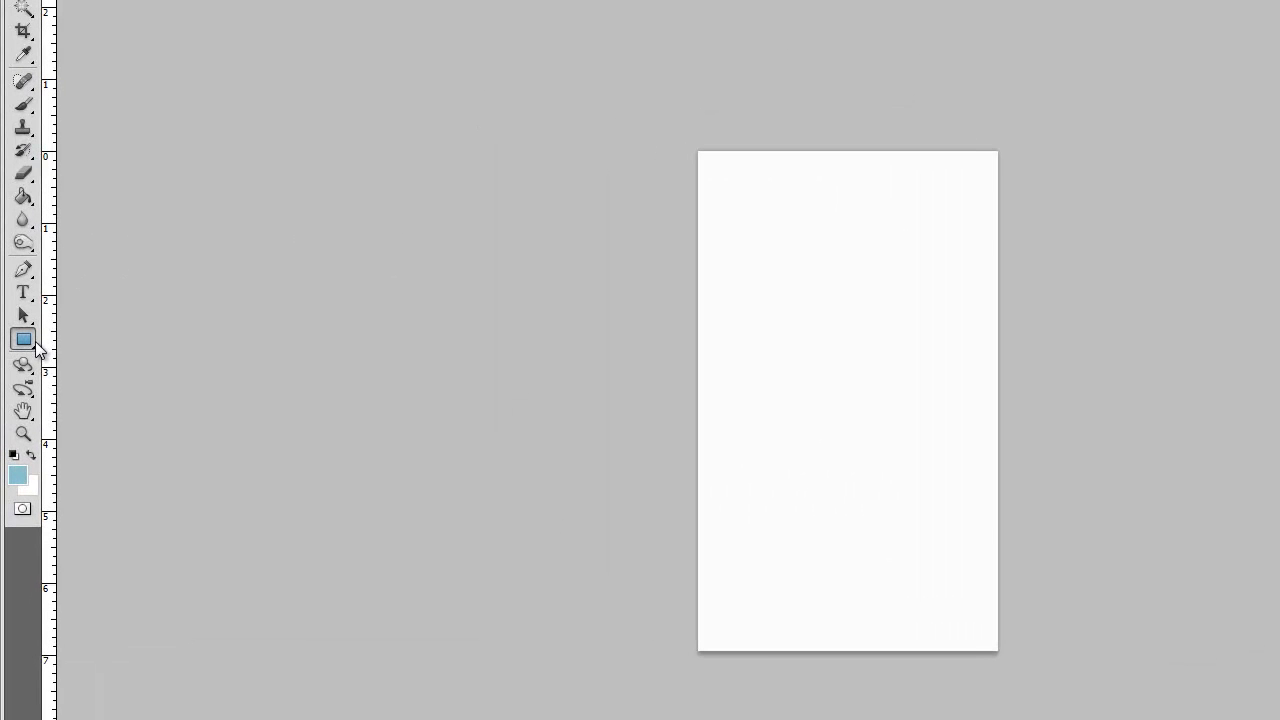
click(37, 345)
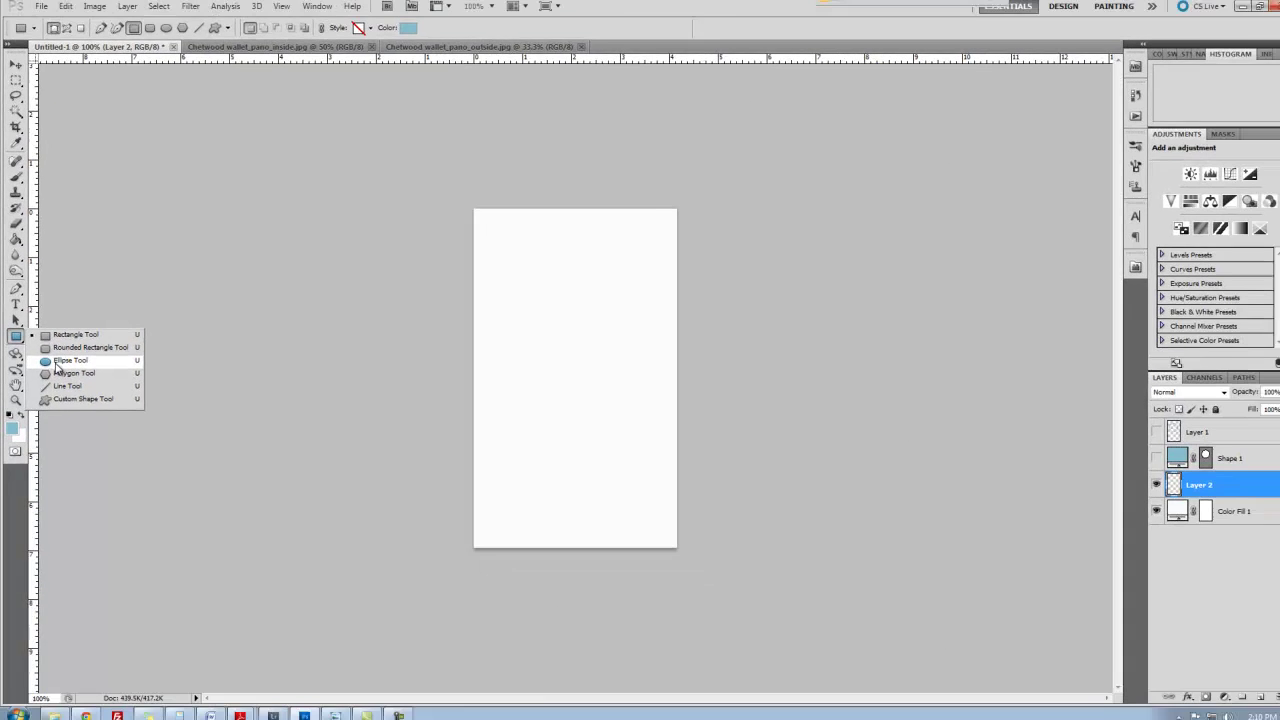
Draw a round light-blue circle near the canvas top with the Ellipse Tool, replacing a lopsided oval.
click(75, 374)
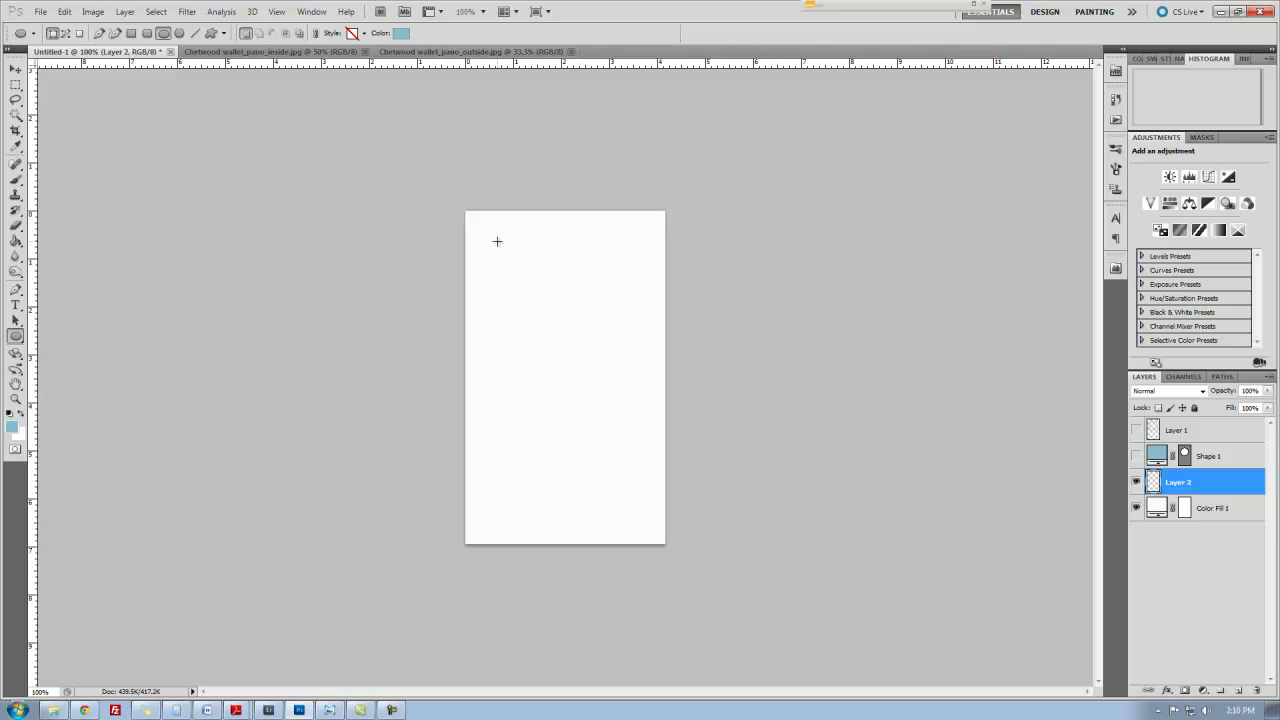
drag(497, 241, 632, 422)
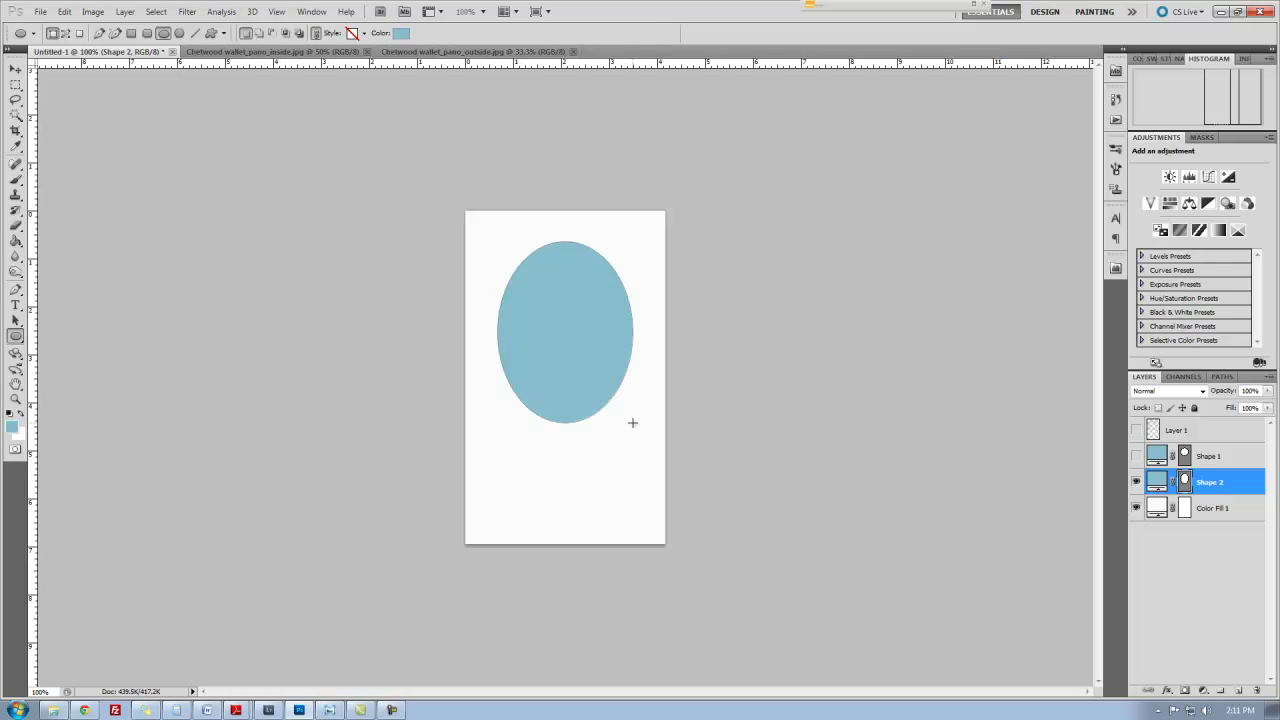
key(ctrl+z)
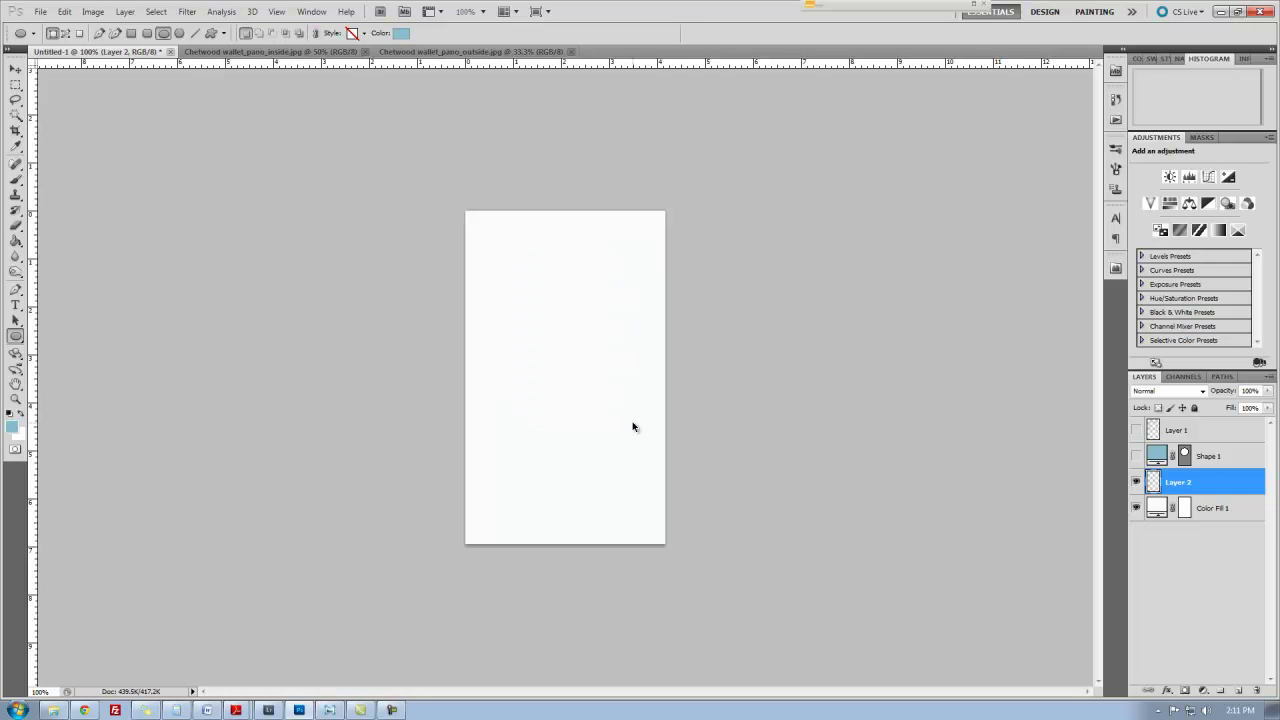
drag(497, 251, 639, 452)
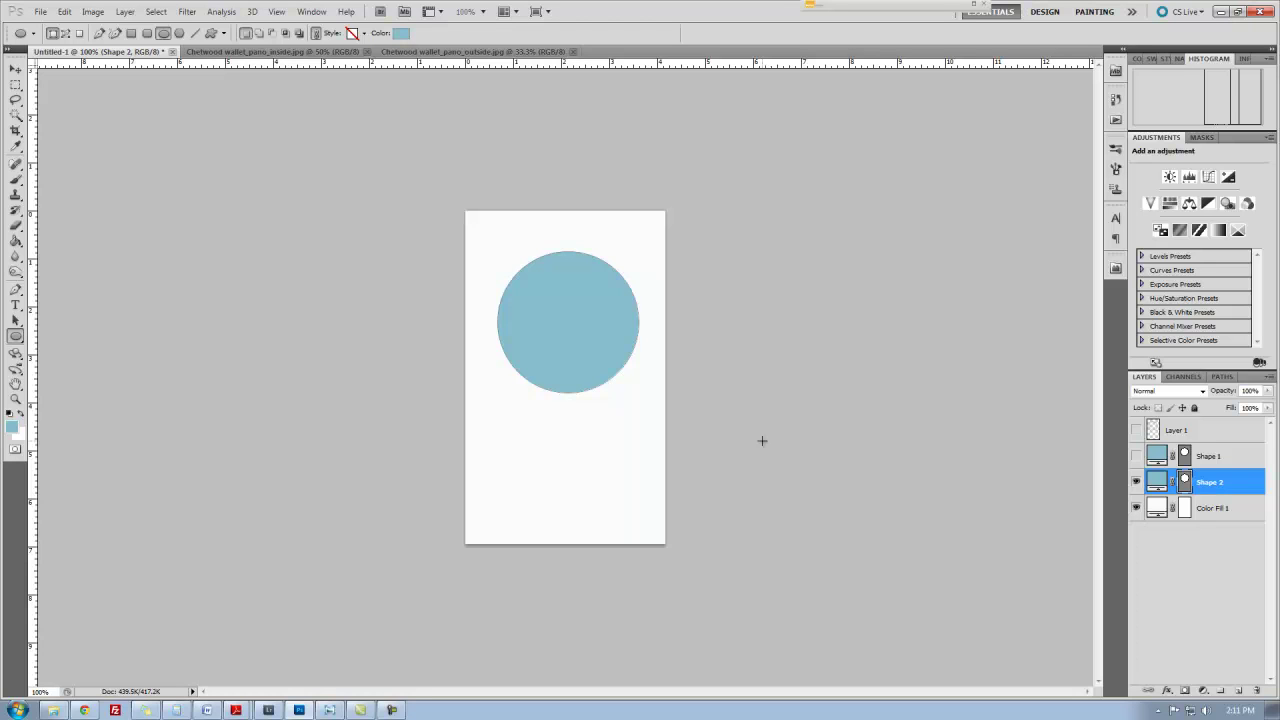
Hide the Shape 2 circle, then show and select Shape 1.
click(1136, 482)
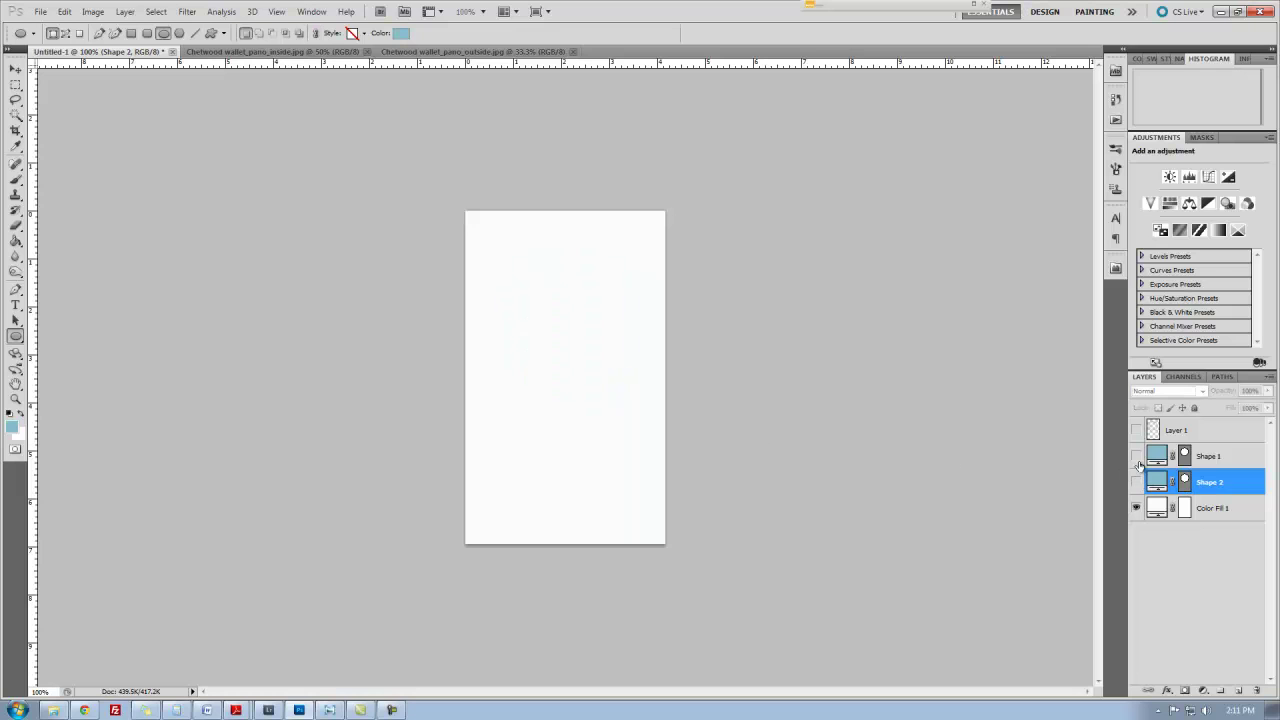
click(1137, 458)
click(1218, 460)
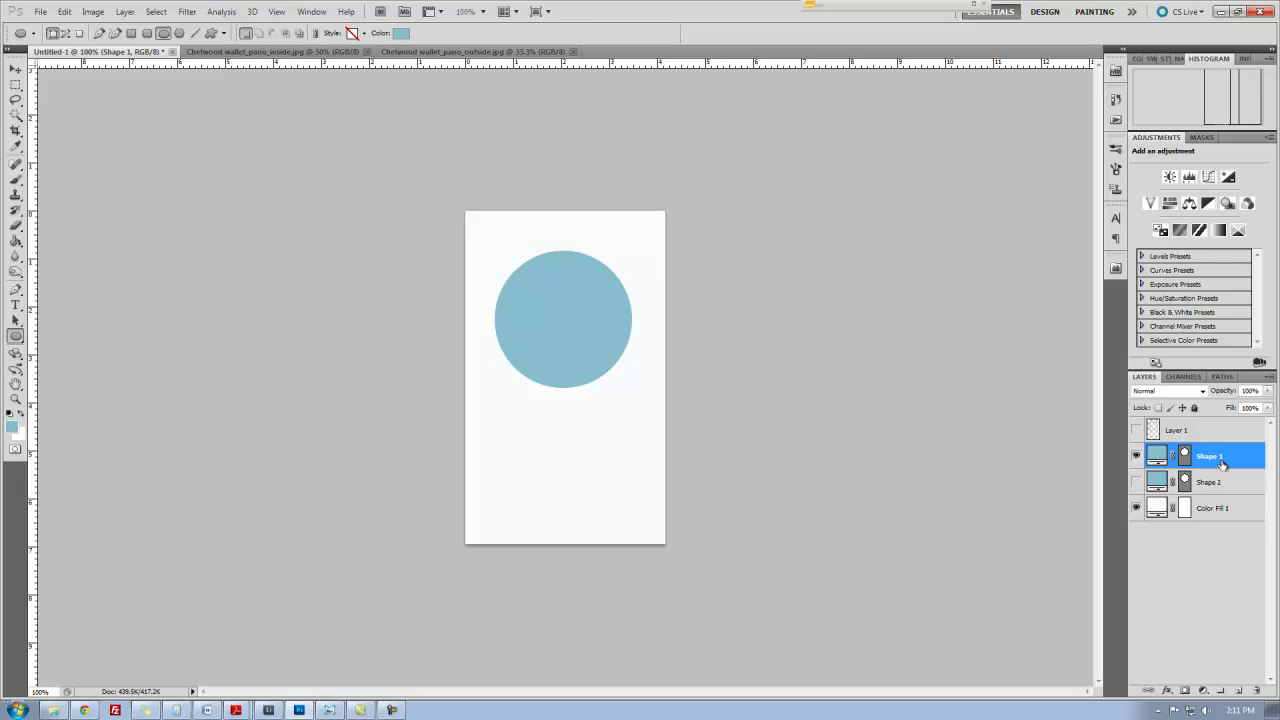
Choose Make Selection for the Shape 1 Vector Mask path in the Paths panel.
click(1222, 377)
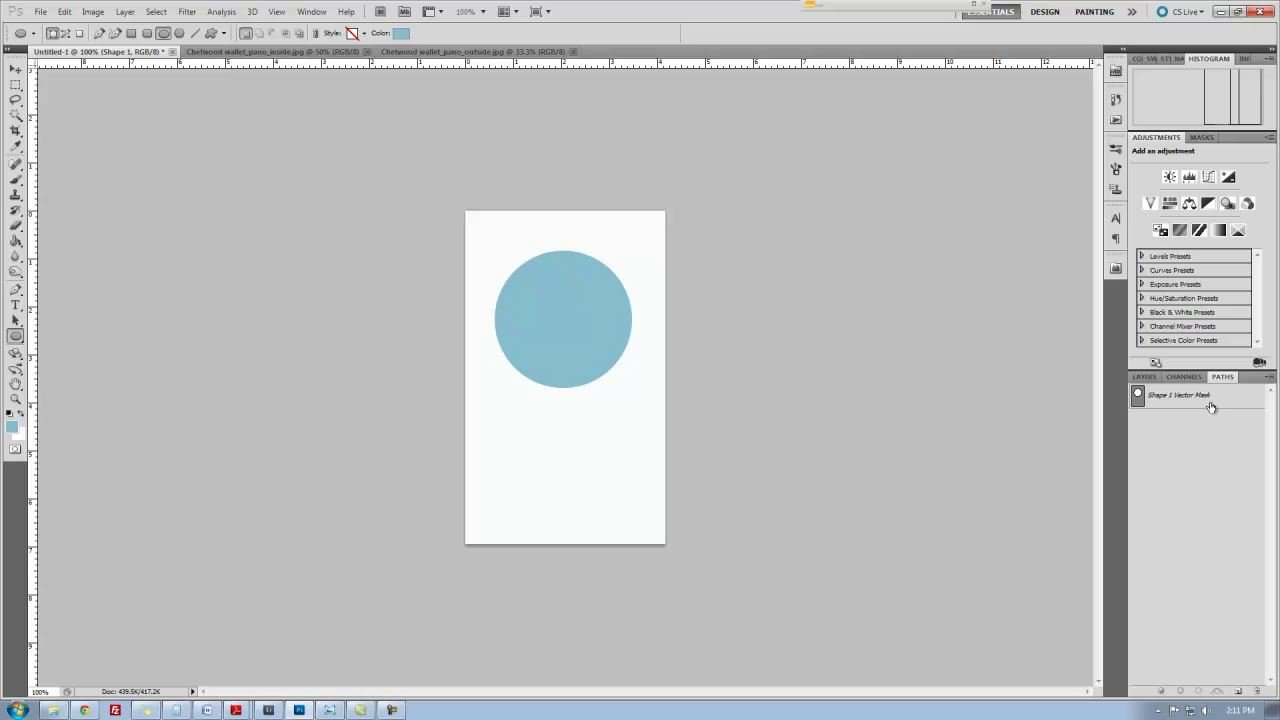
click(1211, 400)
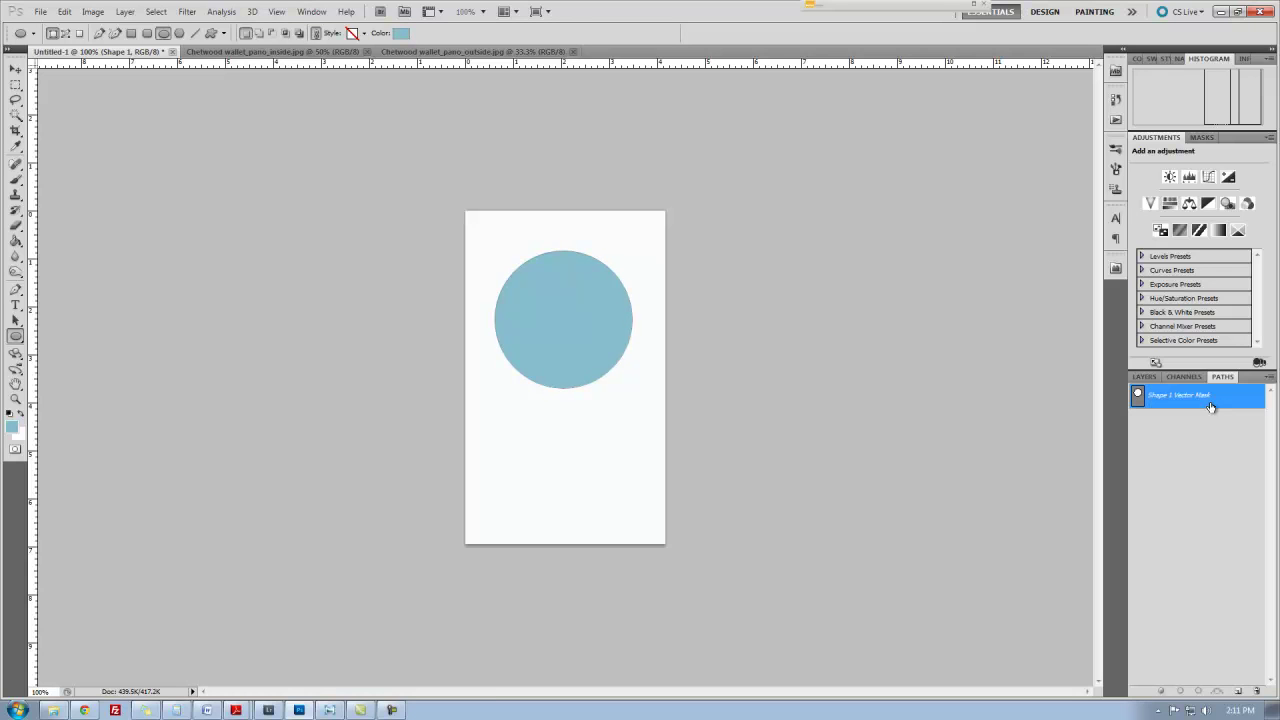
right_click(1211, 406)
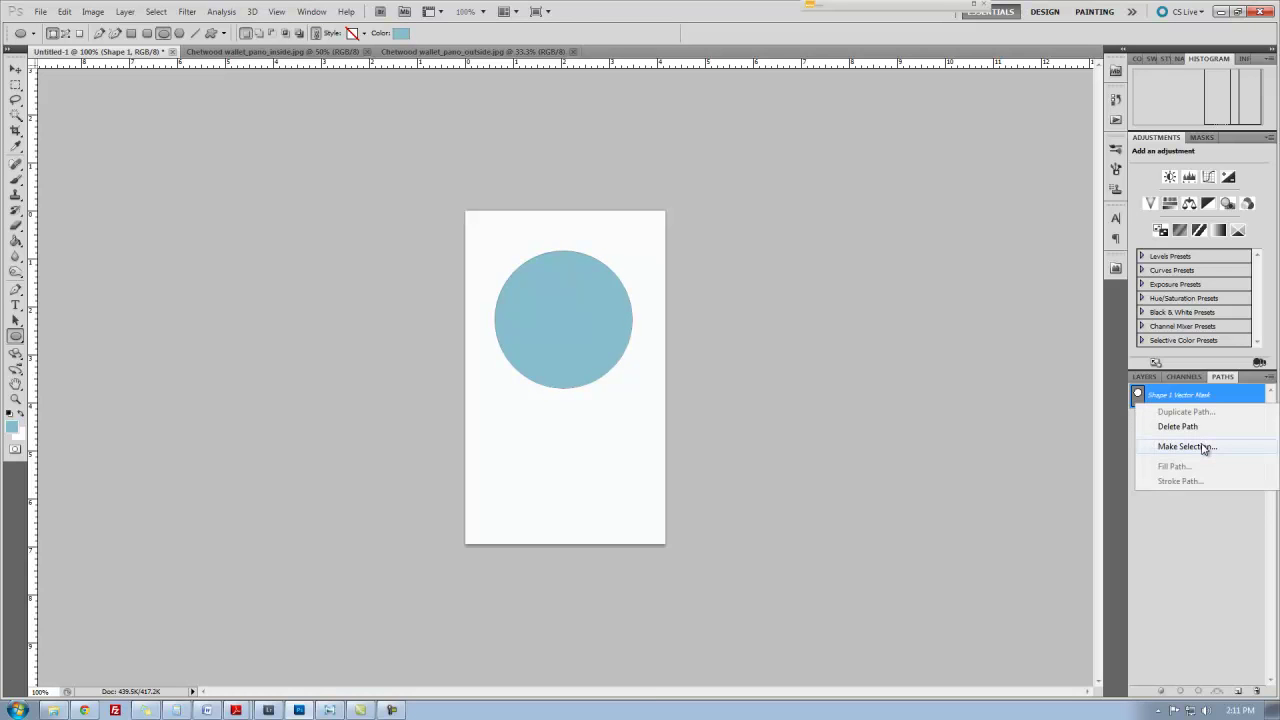
click(1200, 446)
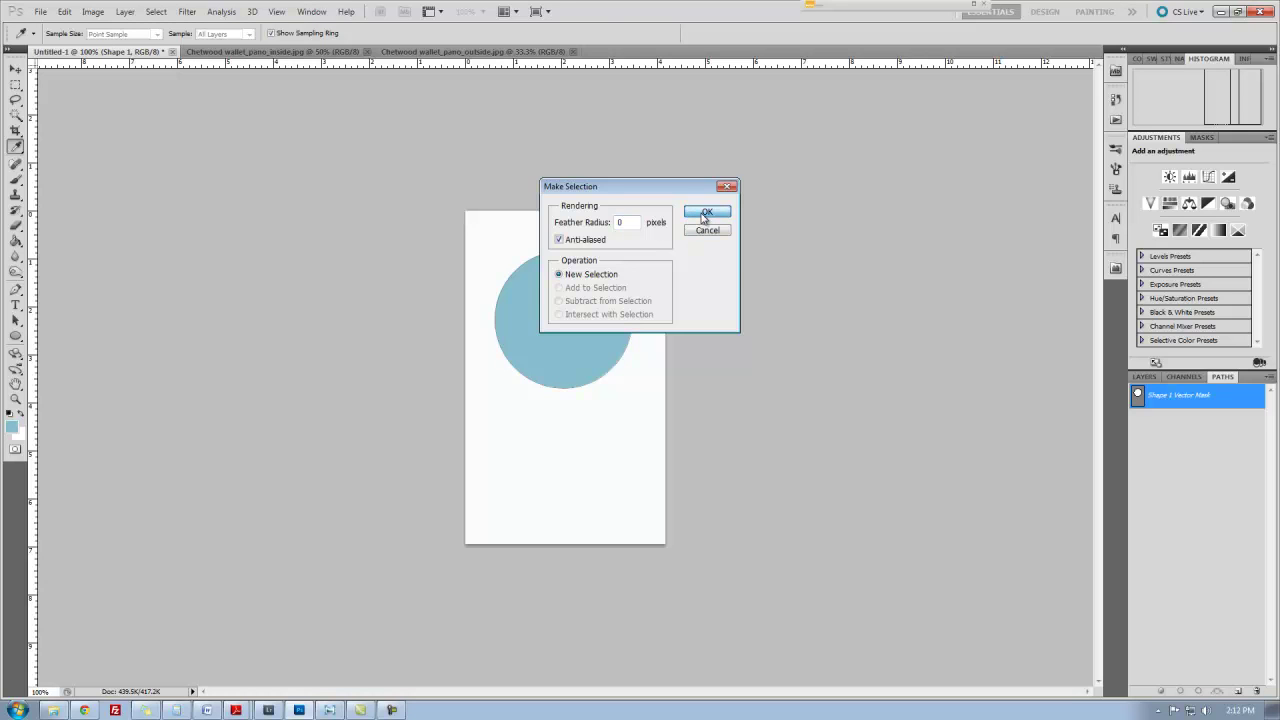
Accept the circle selection, convert it into a Work Path, and return to the Layers list.
click(705, 213)
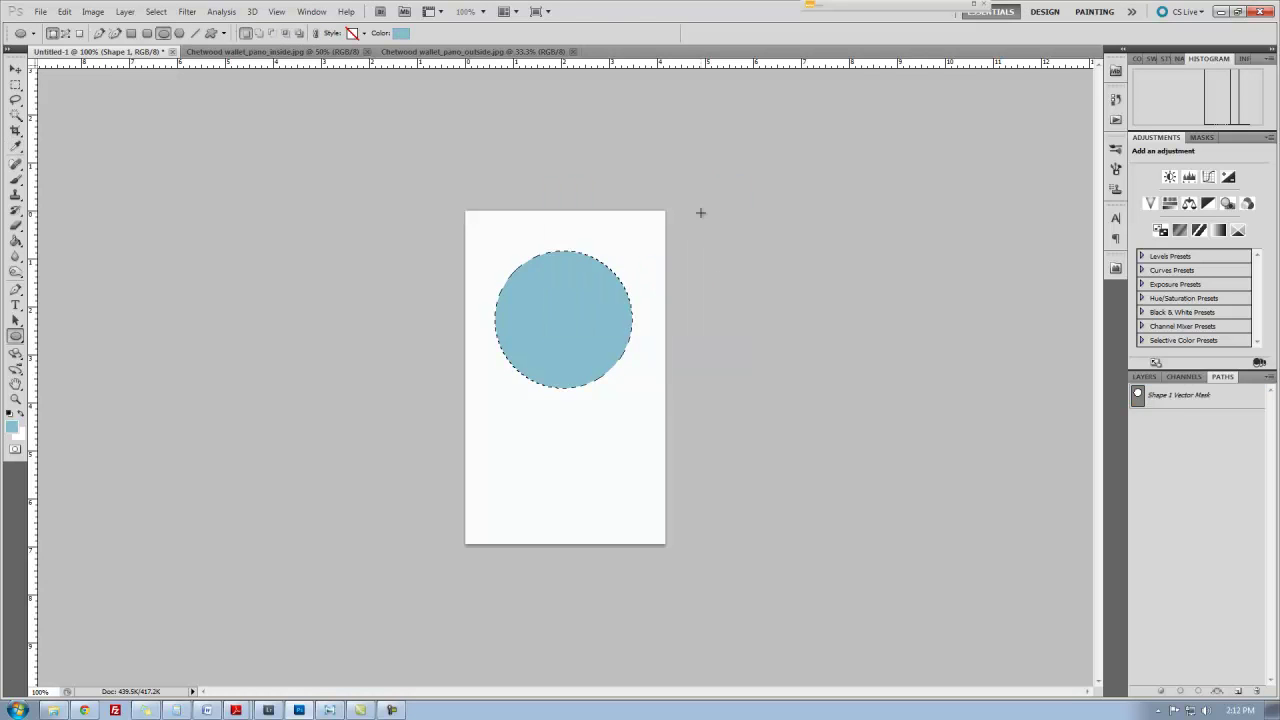
click(1219, 691)
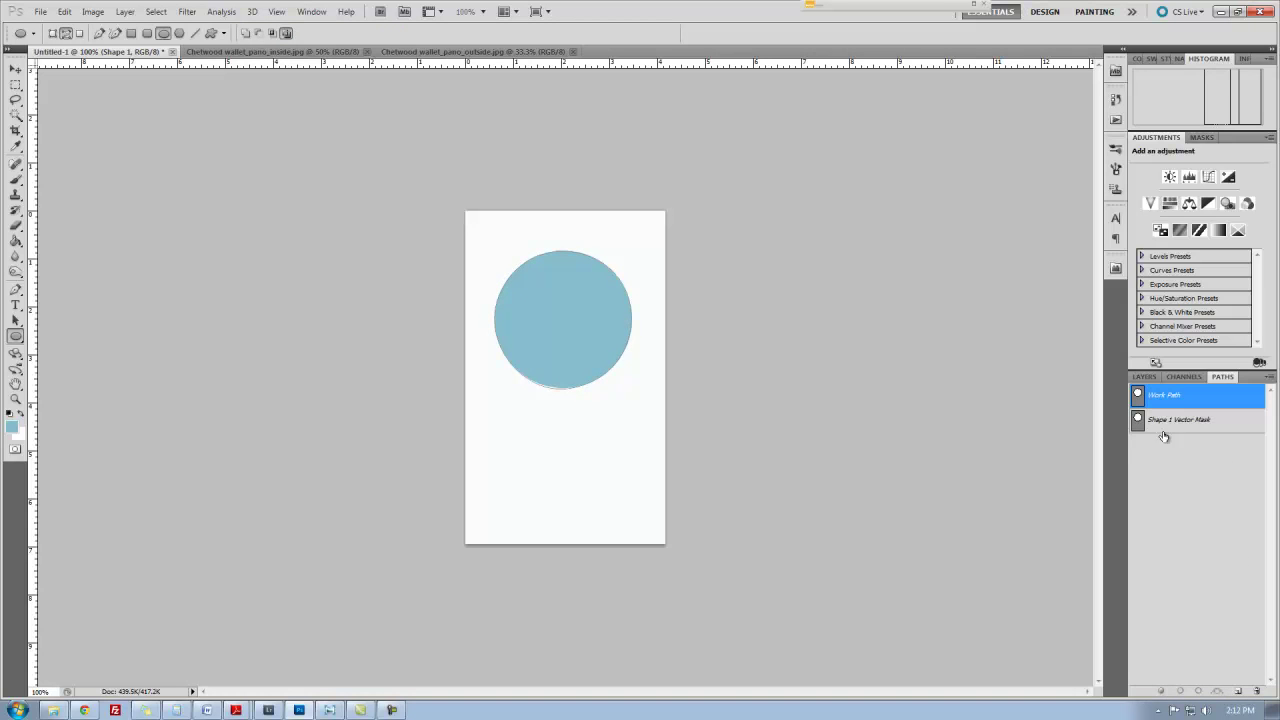
click(1145, 376)
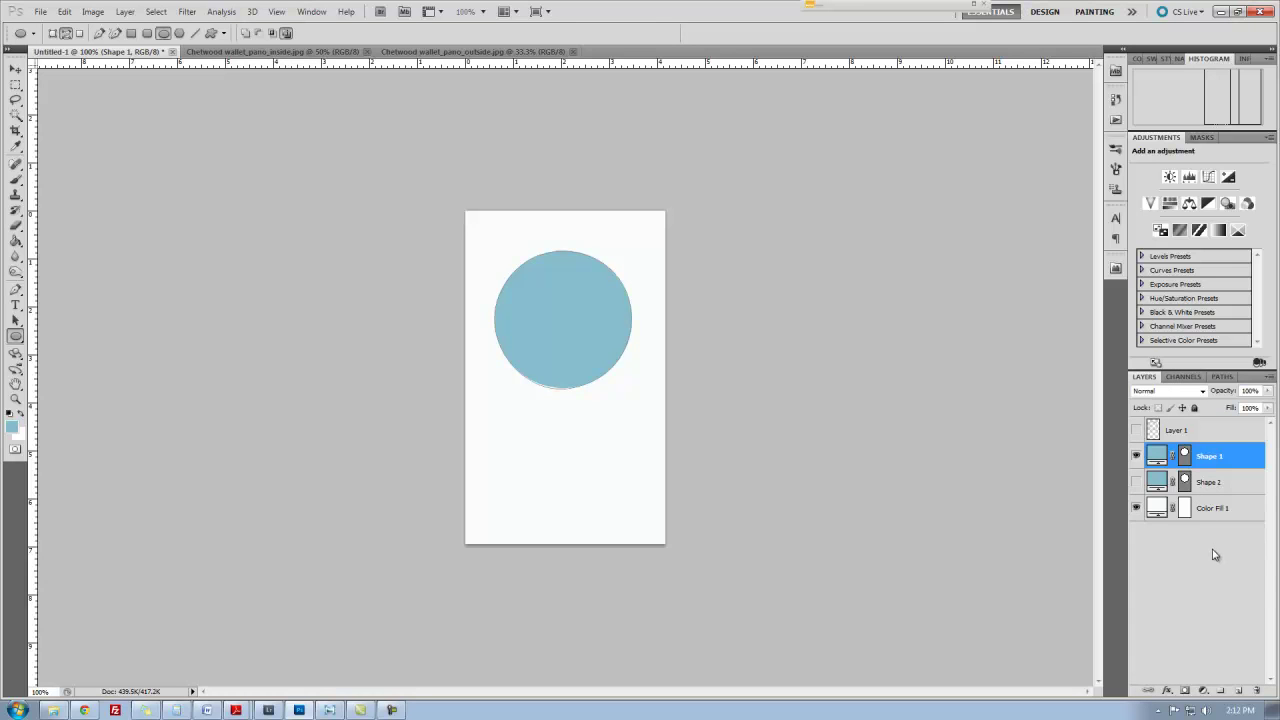
Add an empty layer above Shape 1 and switch to the Brush tool.
click(1240, 692)
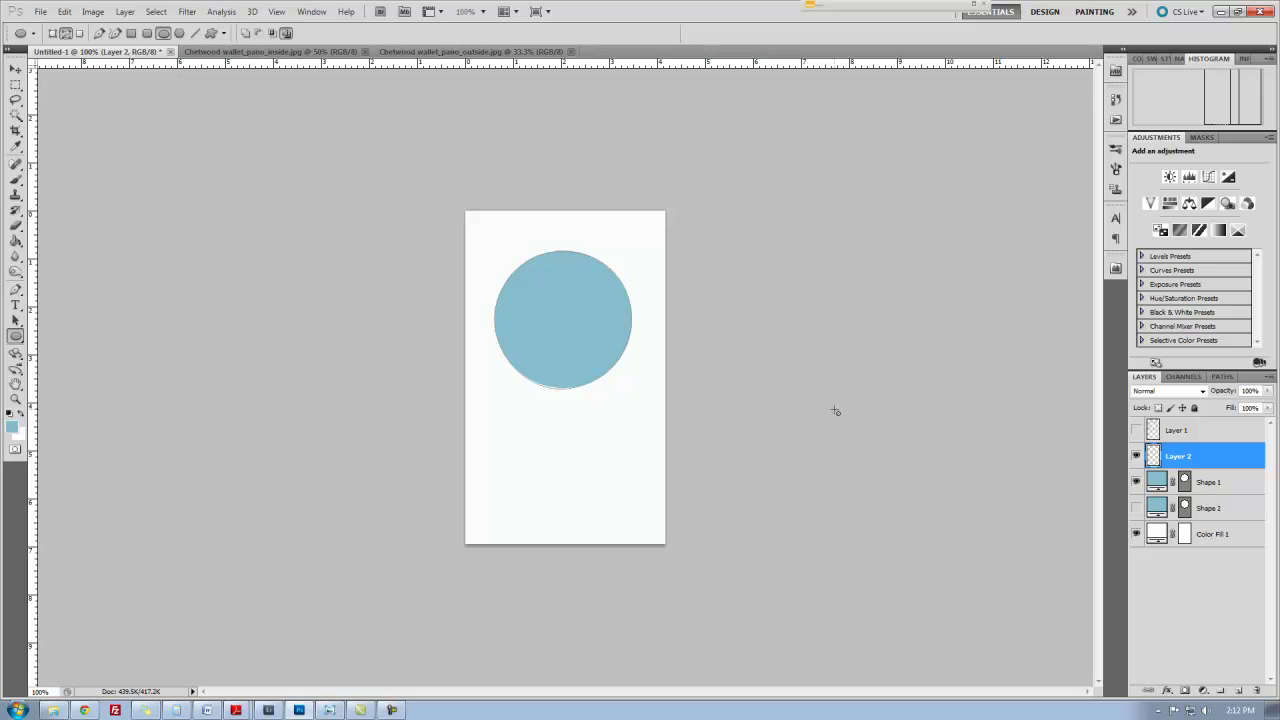
key(b)
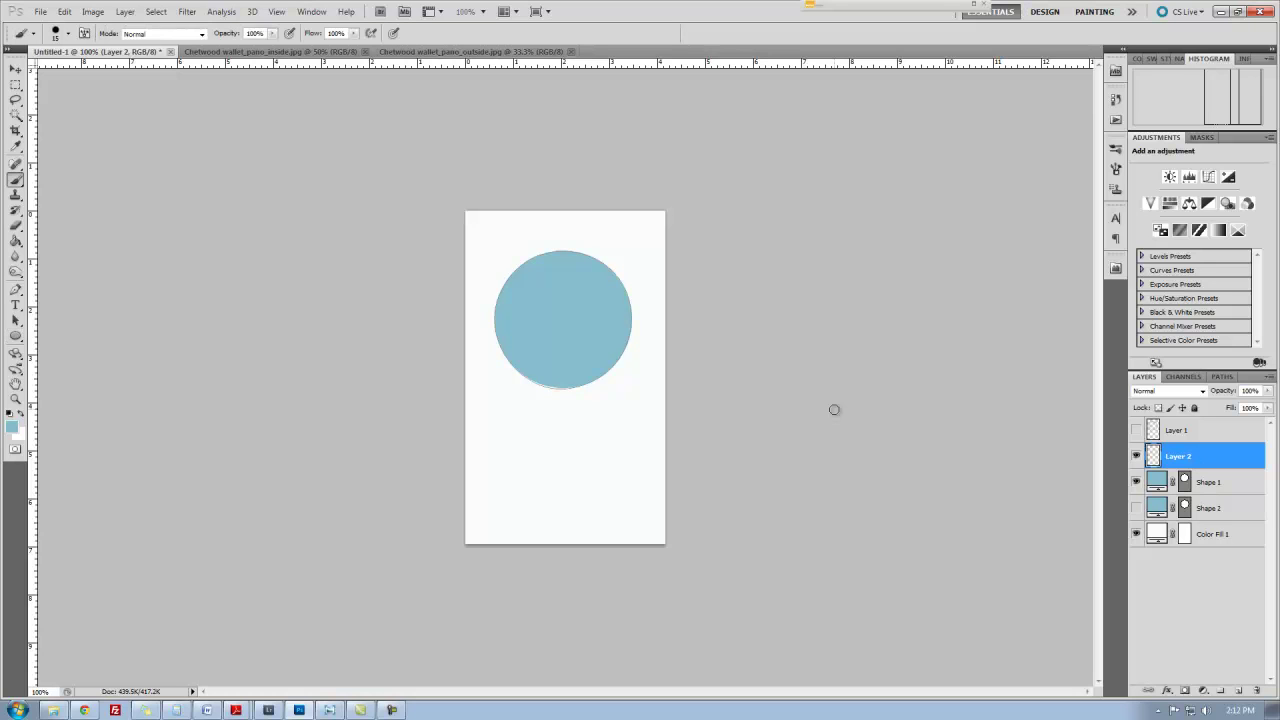
click(1117, 171)
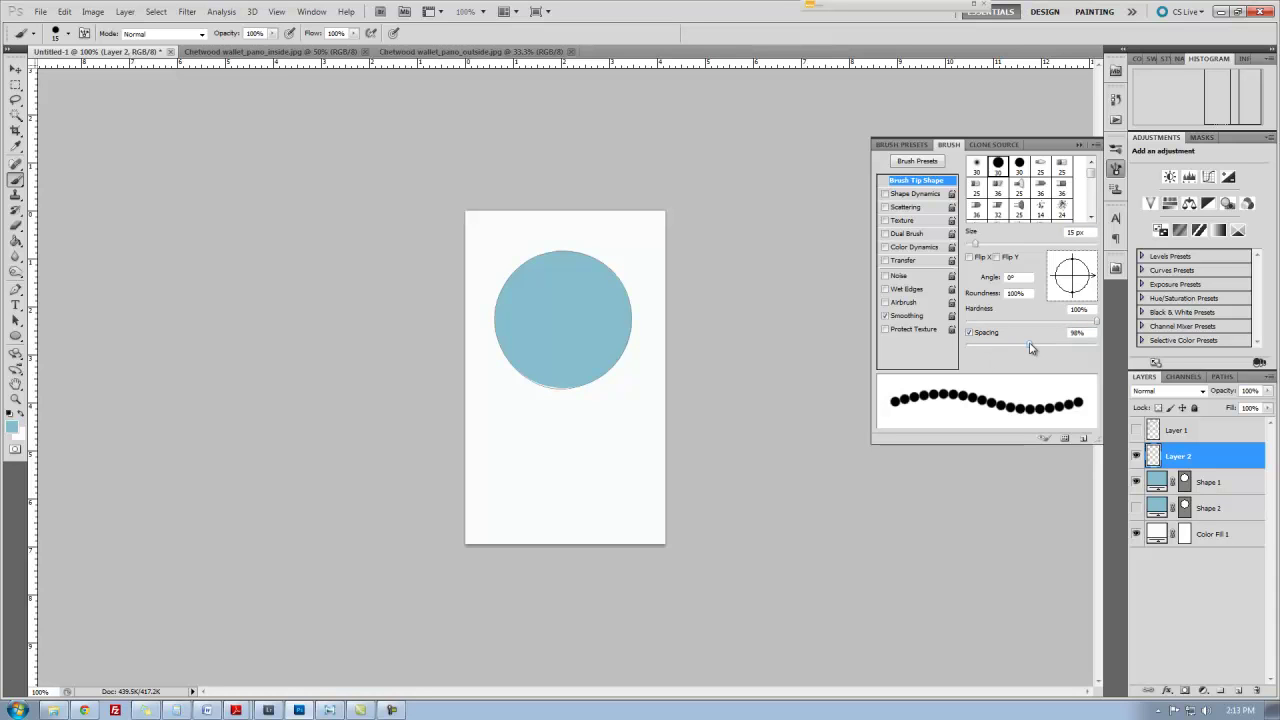
drag(1031, 348, 968, 348)
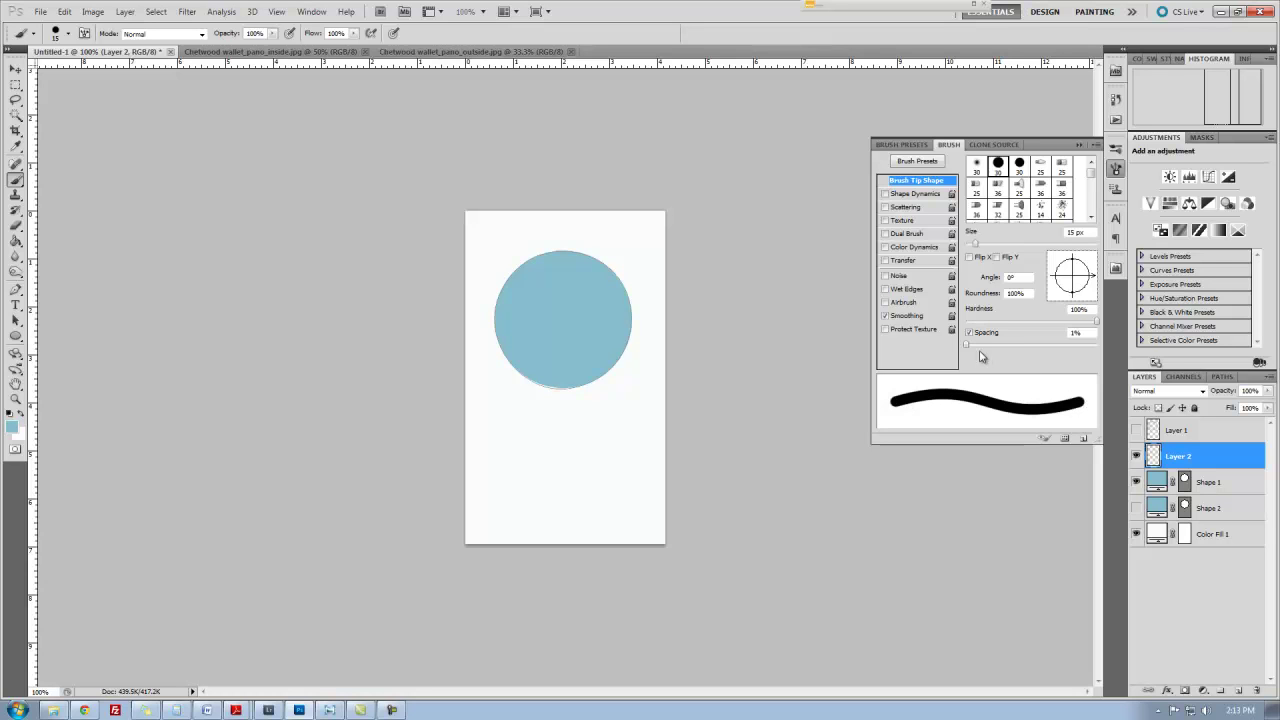
mouse_move(968, 348)
mouse_down()
mouse_move(1098, 353)
mouse_move(1031, 352)
mouse_up()
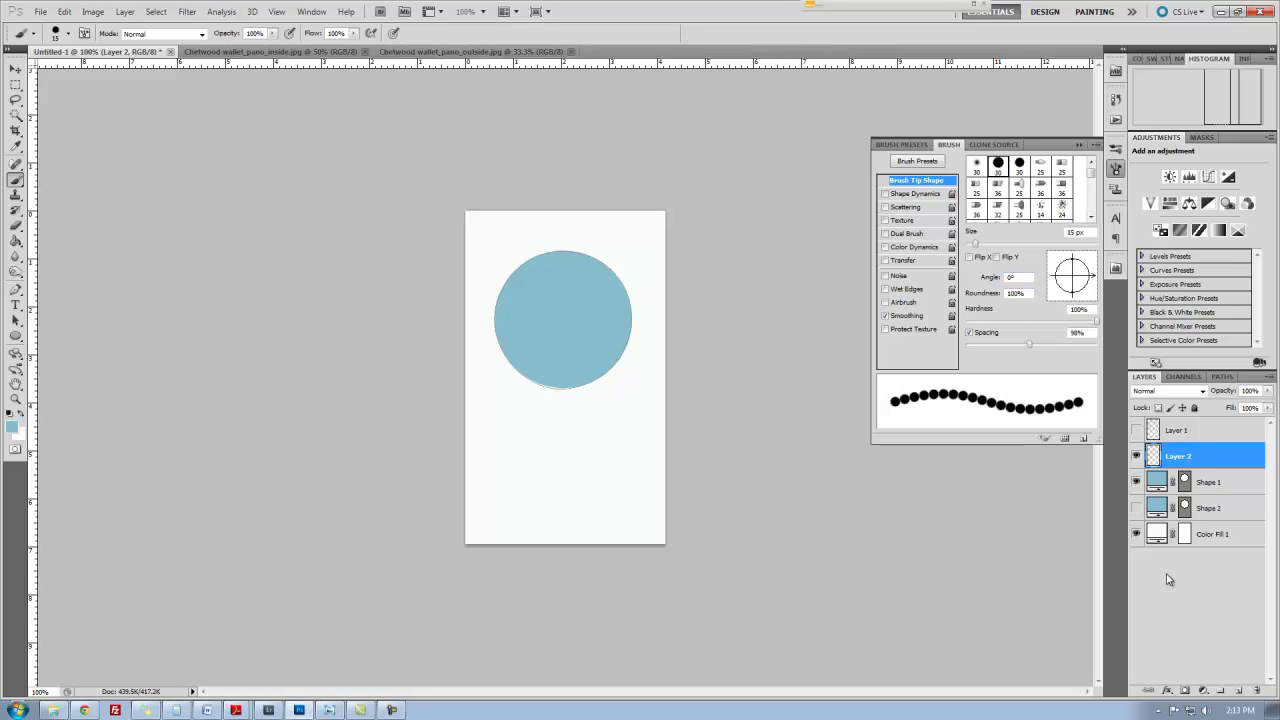
Stroke the circle's Work Path with the spaced round brush onto Layer 2, then return to Layers.
click(1226, 377)
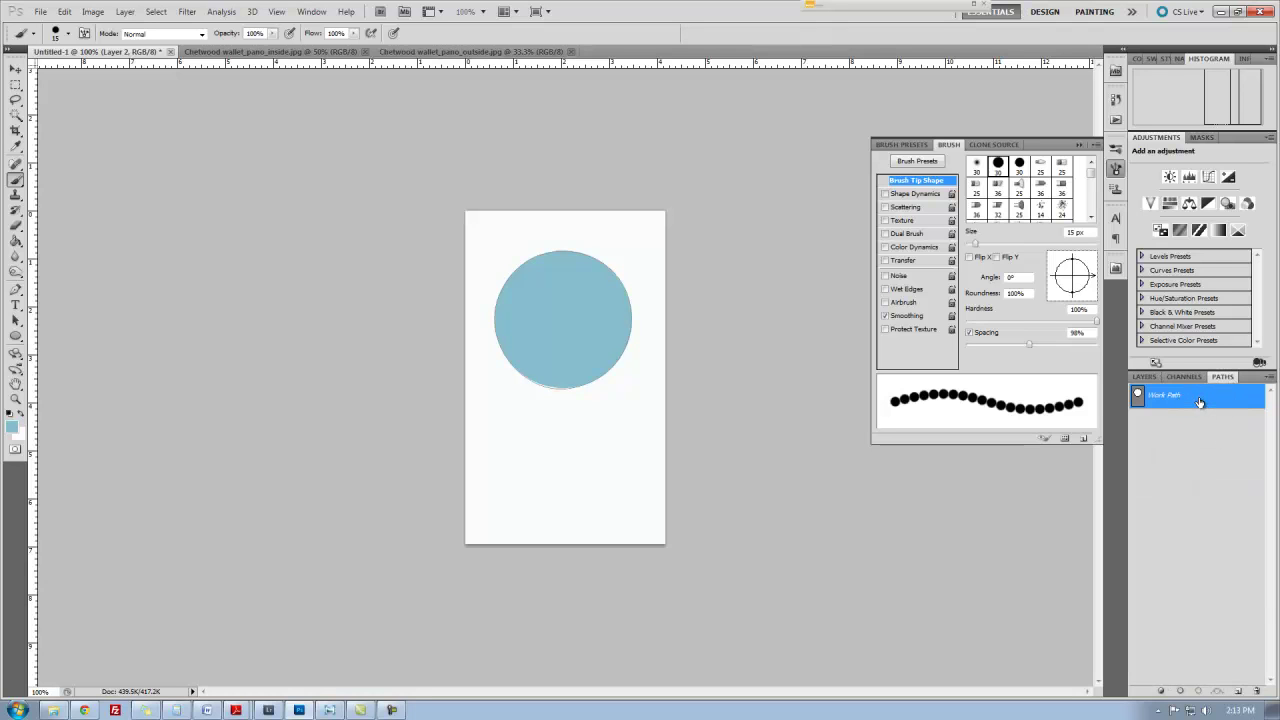
click(1144, 377)
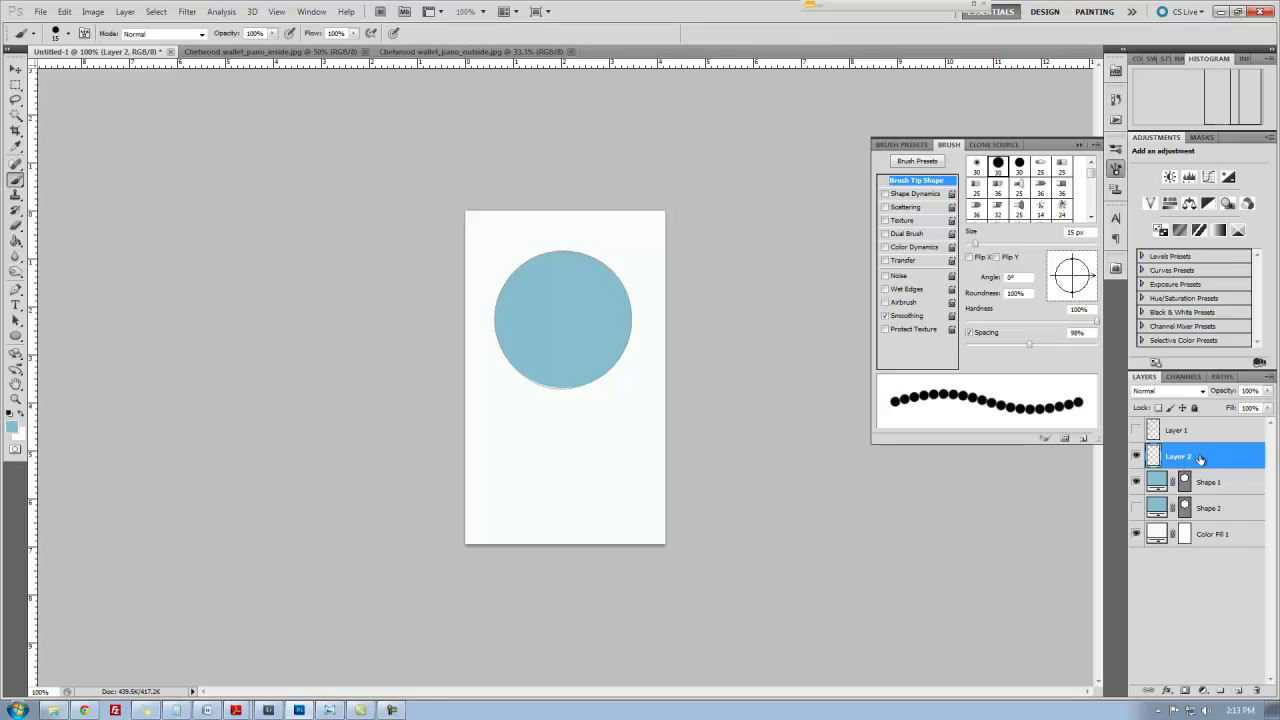
click(1222, 377)
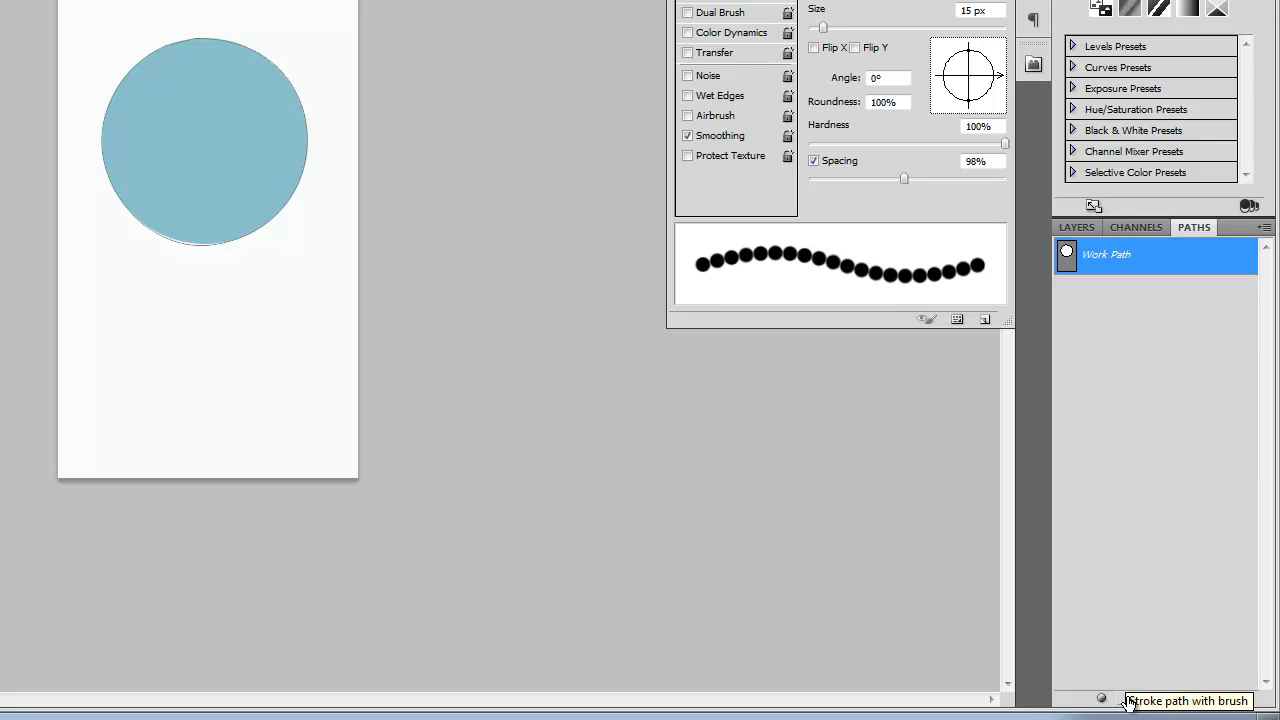
click(1129, 698)
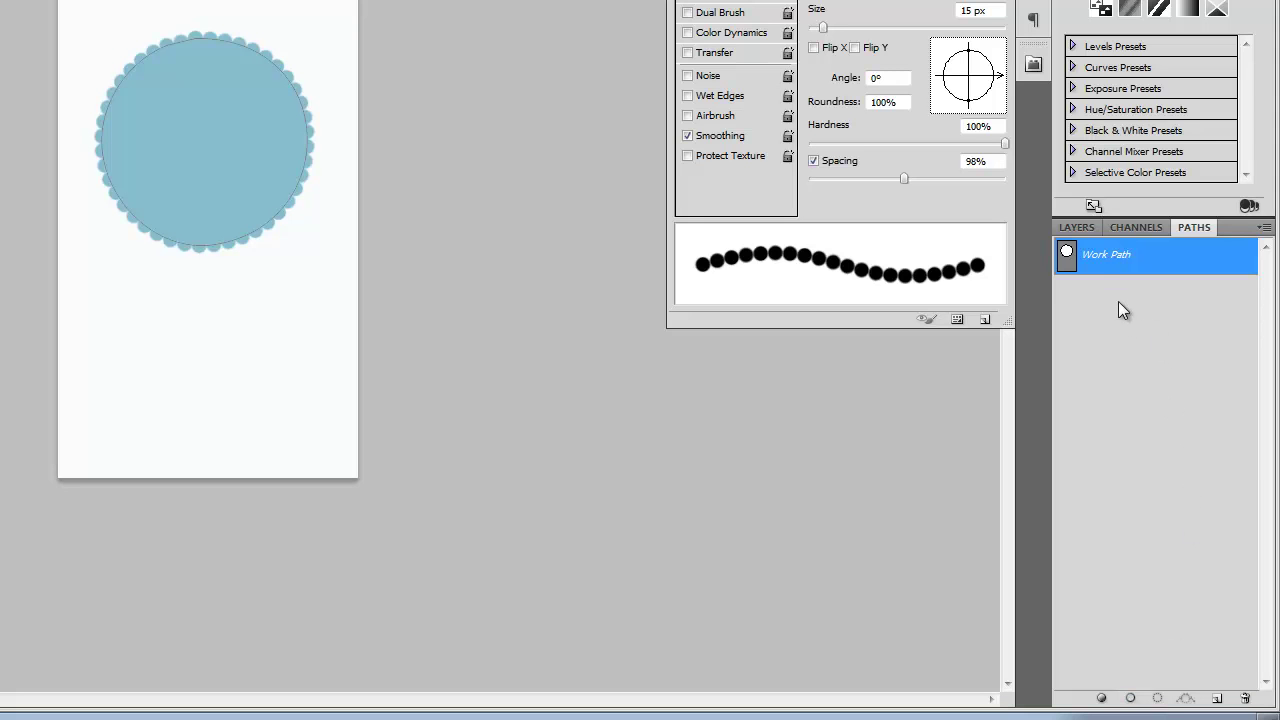
click(1076, 232)
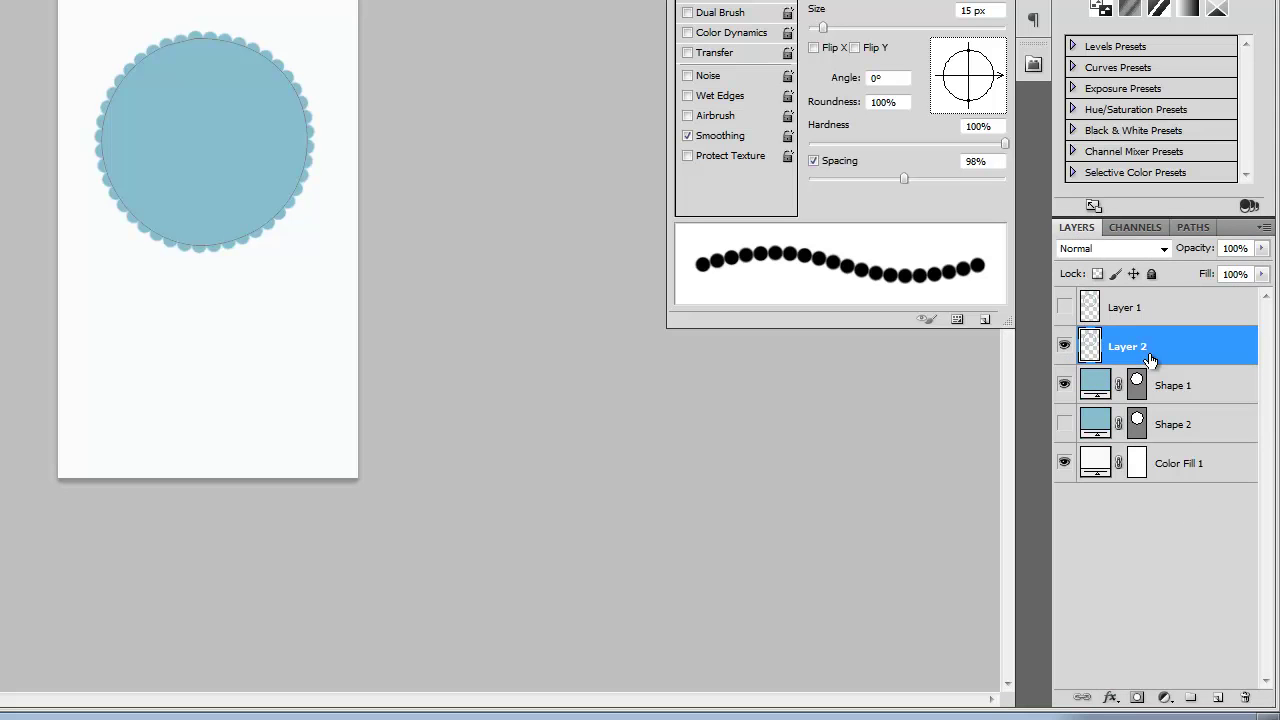
Delete the Work Path, confirming with Yes, and return to the Layers list.
click(1193, 226)
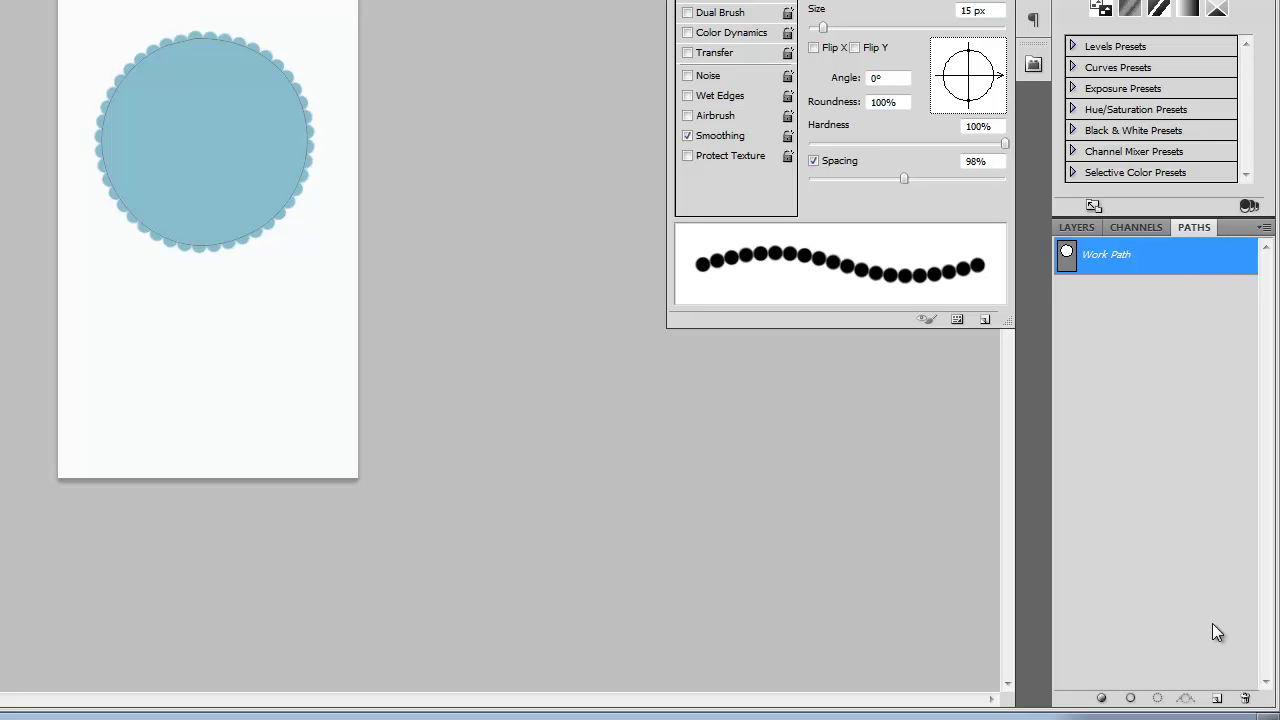
click(1243, 699)
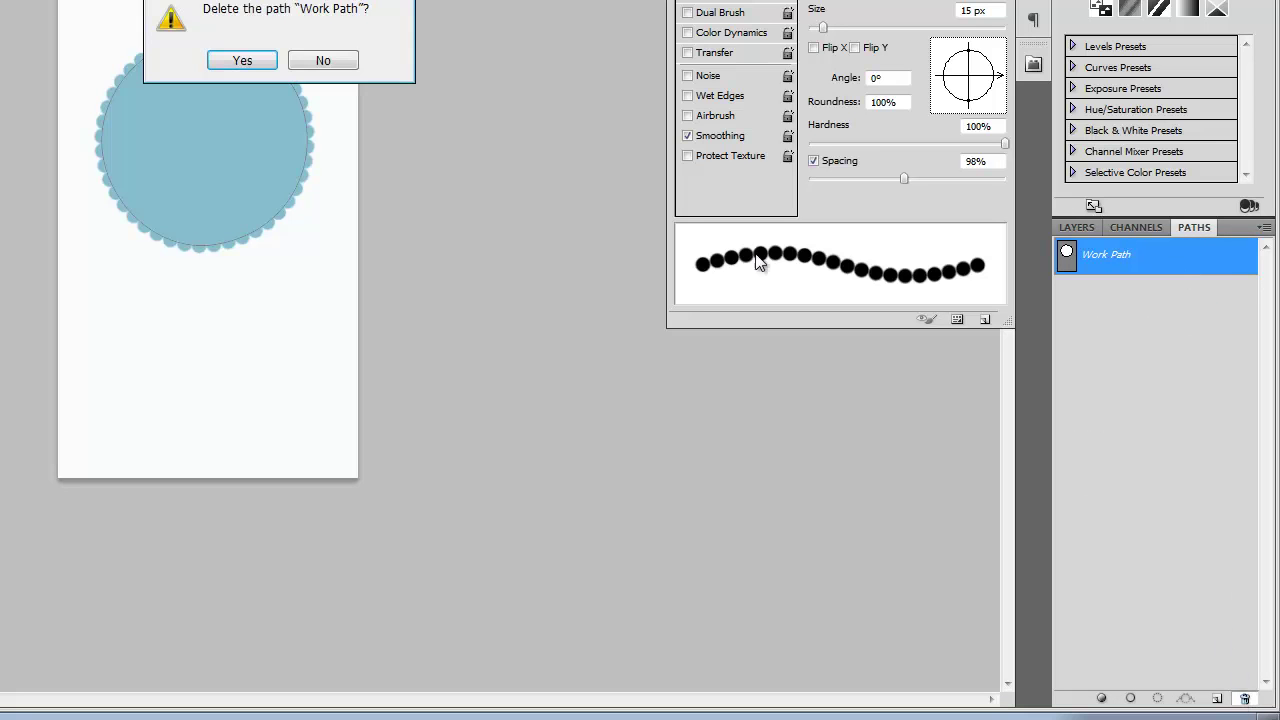
click(240, 61)
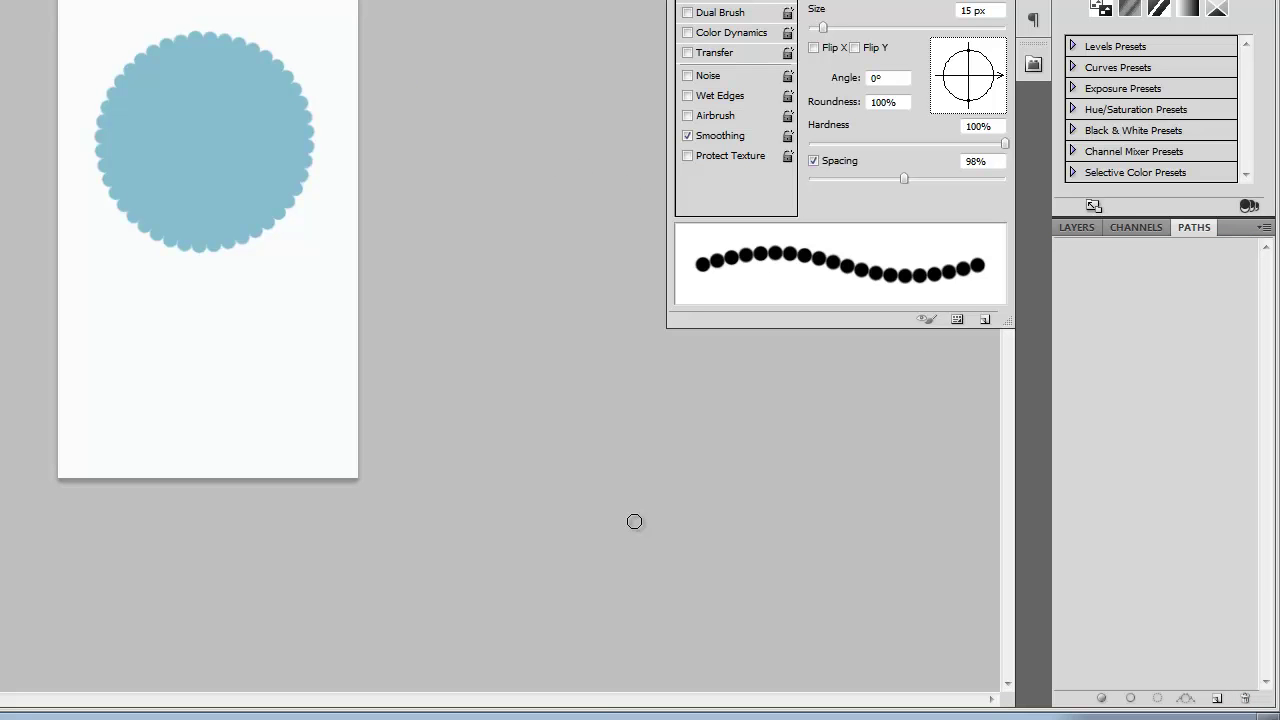
click(1075, 225)
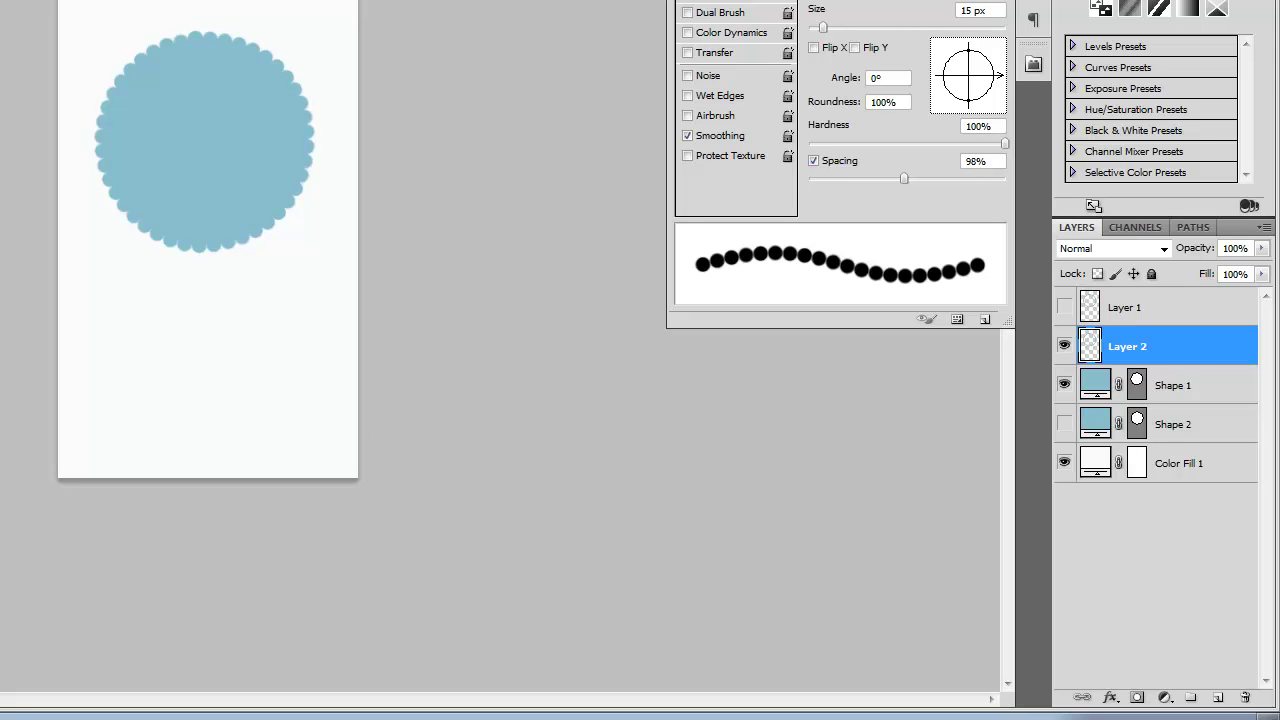
key(v)
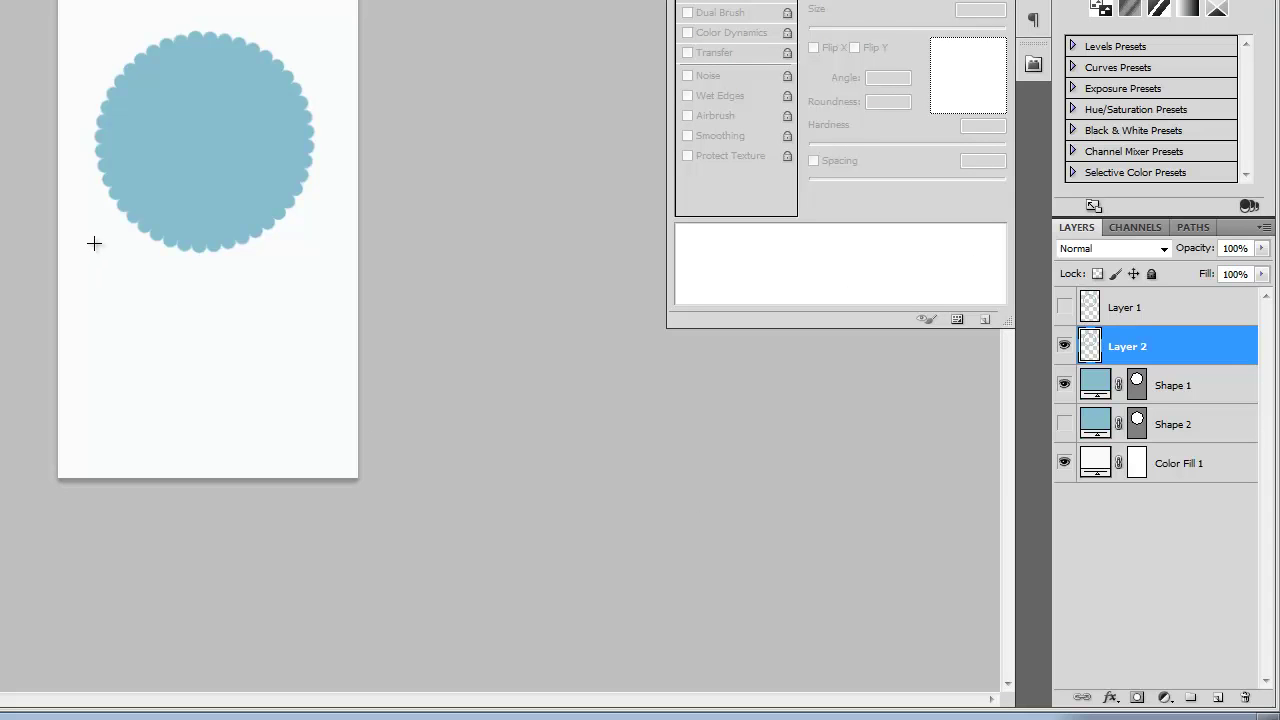
drag(94, 243, 329, 498)
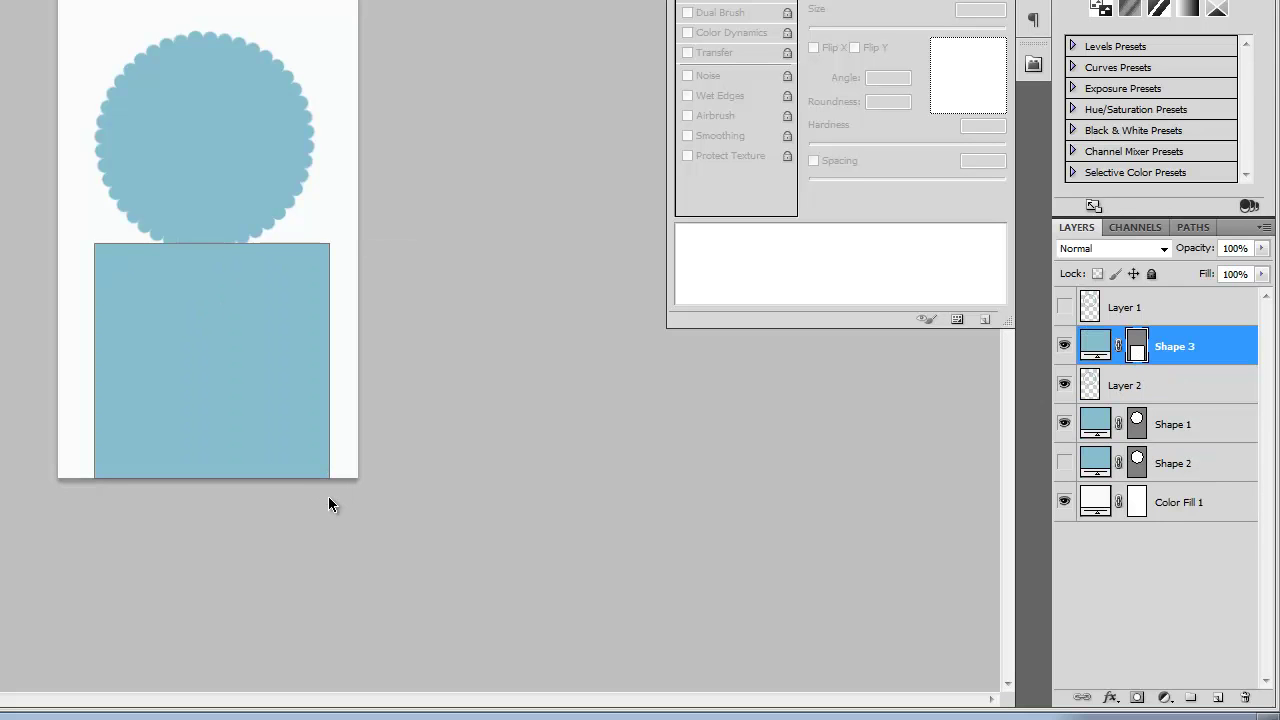
key(ctrl+z)
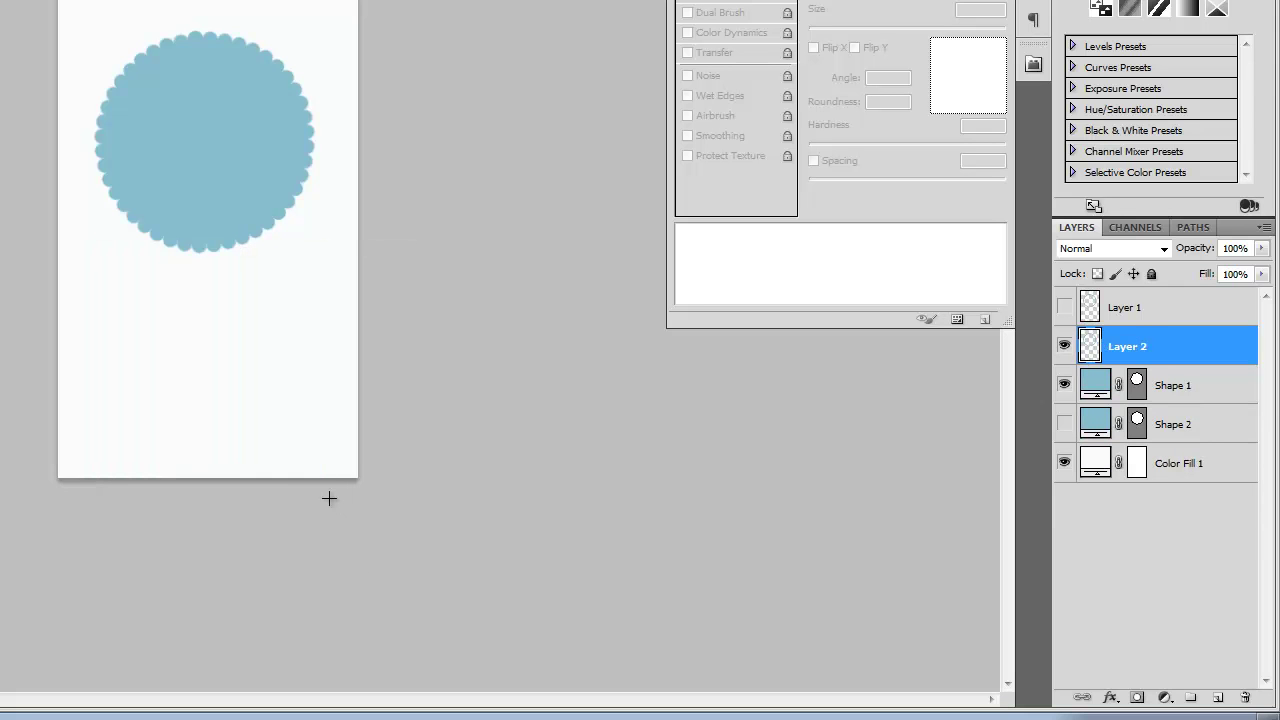